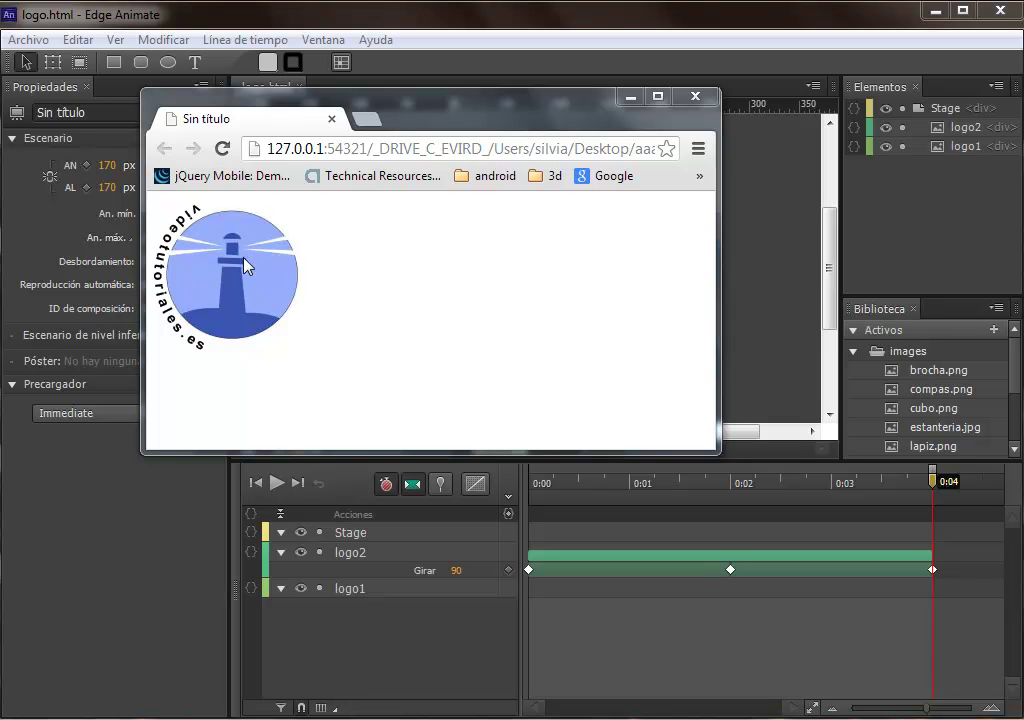
Step: Replay the logo.html animation in the browser preview by reloading it, and return to Edge Animate
left_click(222, 148)
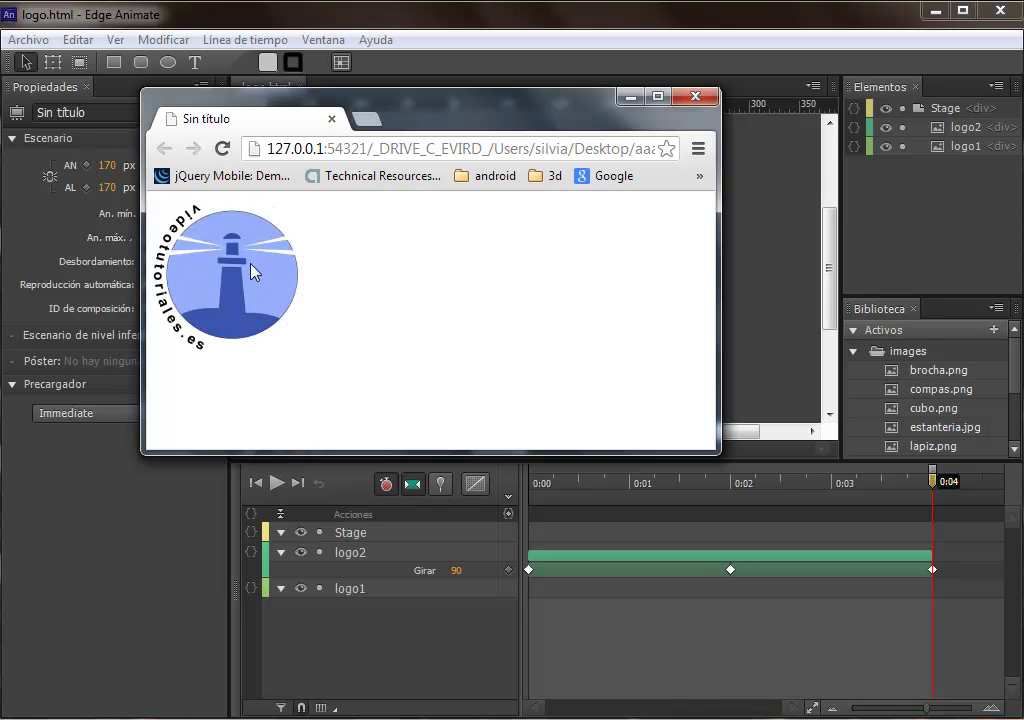
left_click(222, 150)
left_click(425, 28)
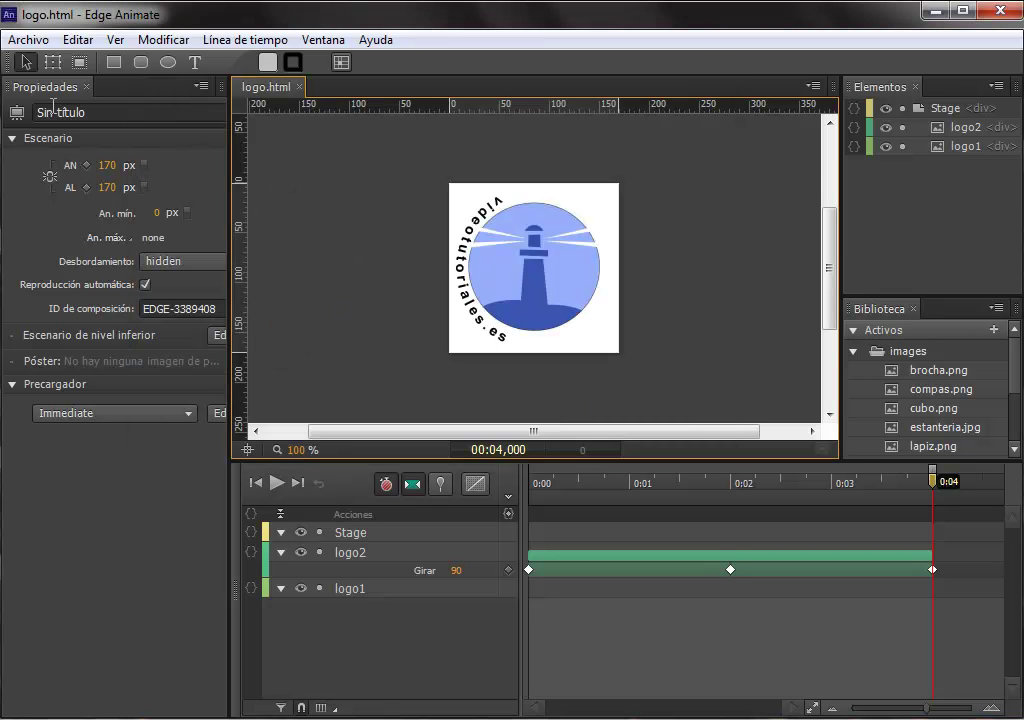
Step: Create a new composition and import logo1.jpg and logo2.png from the images folder together
left_click(27, 40)
left_click(48, 63)
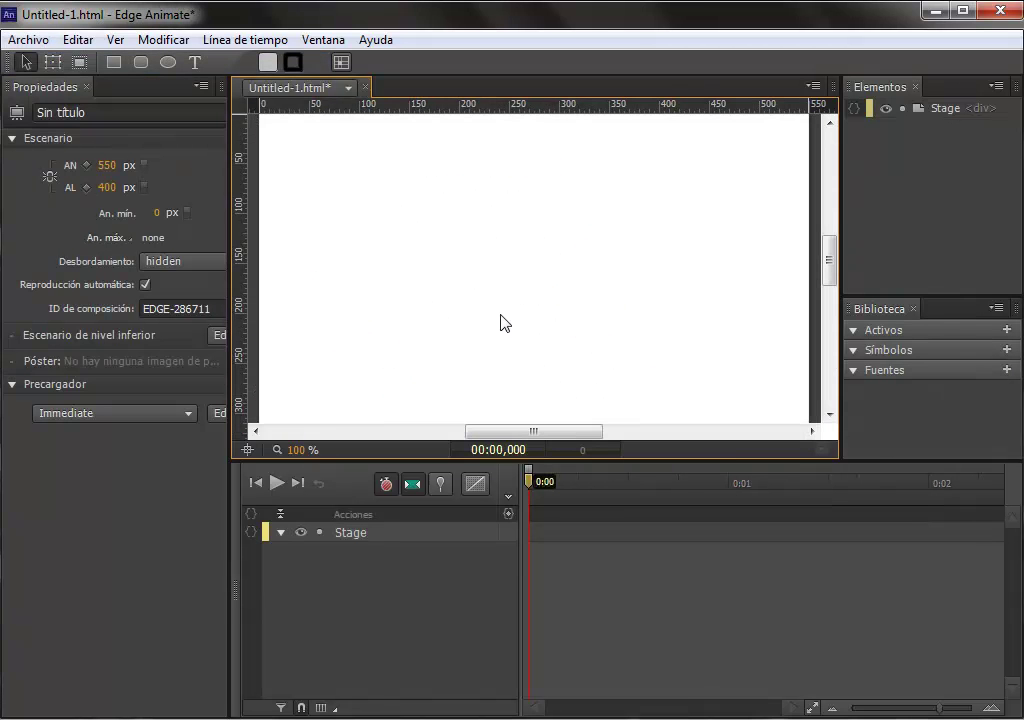
left_click(18, 42)
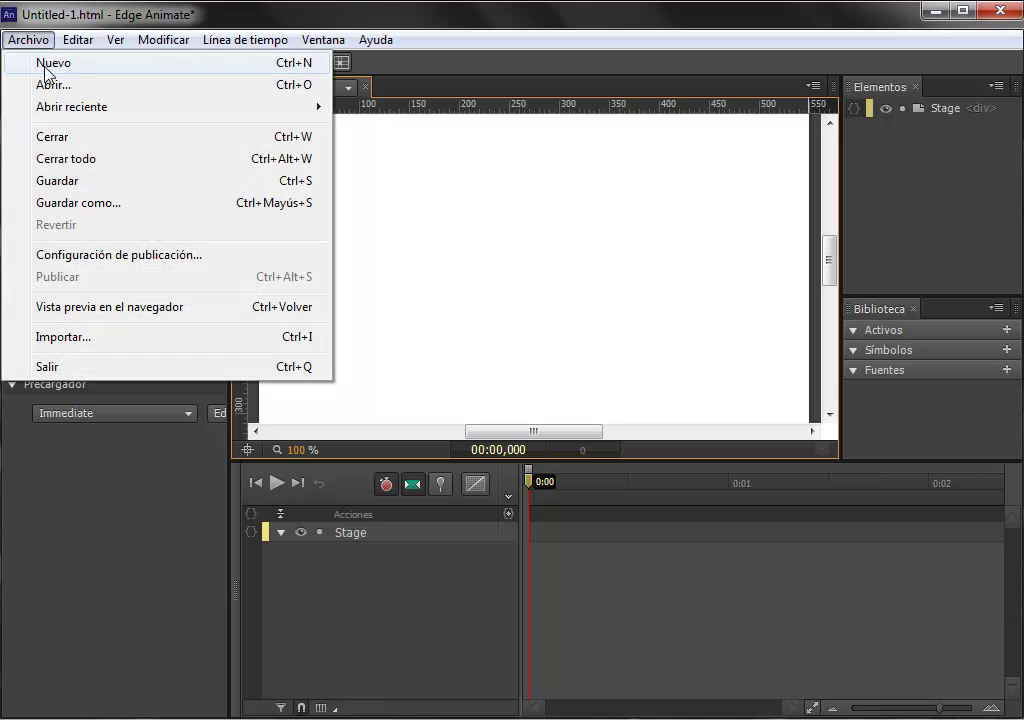
left_click(62, 337)
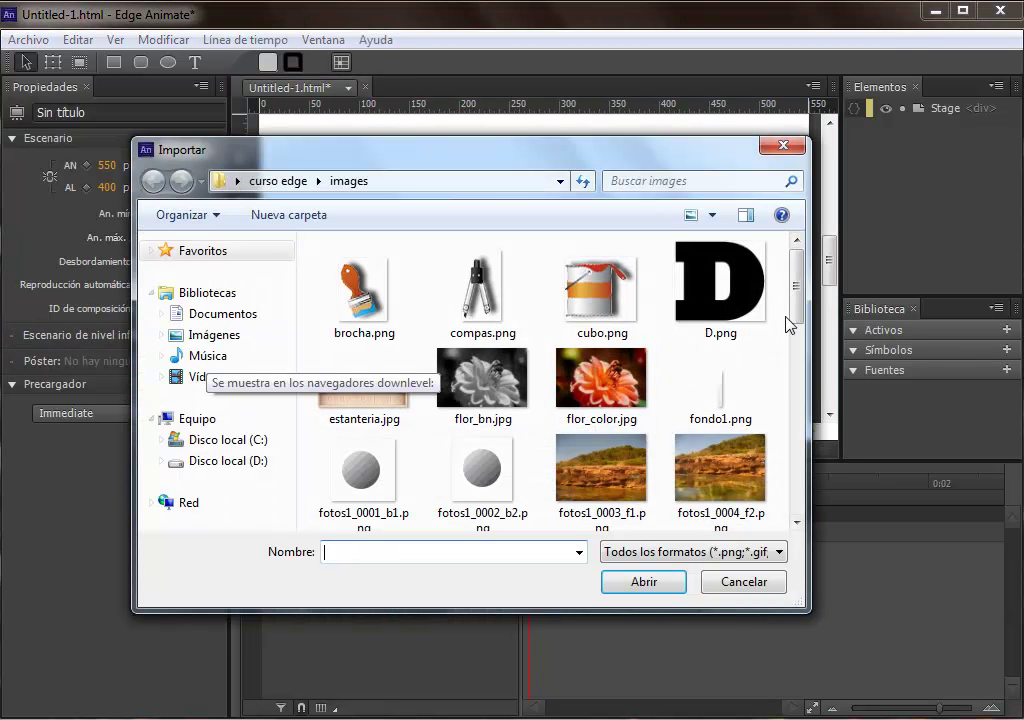
scroll(800, 325, "down", 2)
scroll(800, 325, "down", 5)
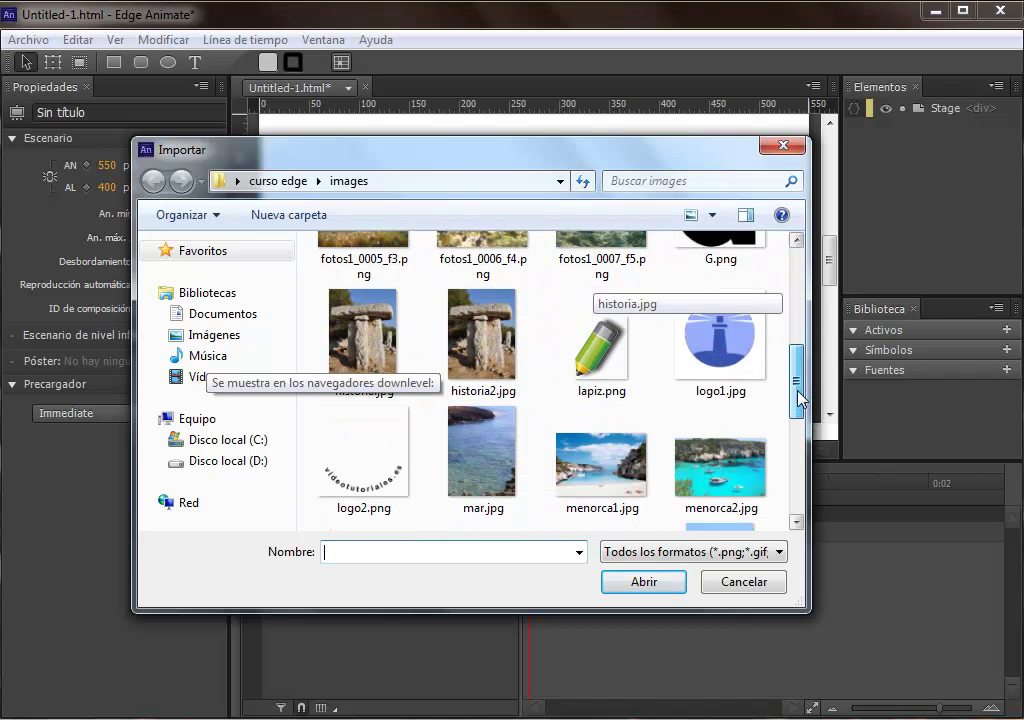
left_click(722, 330)
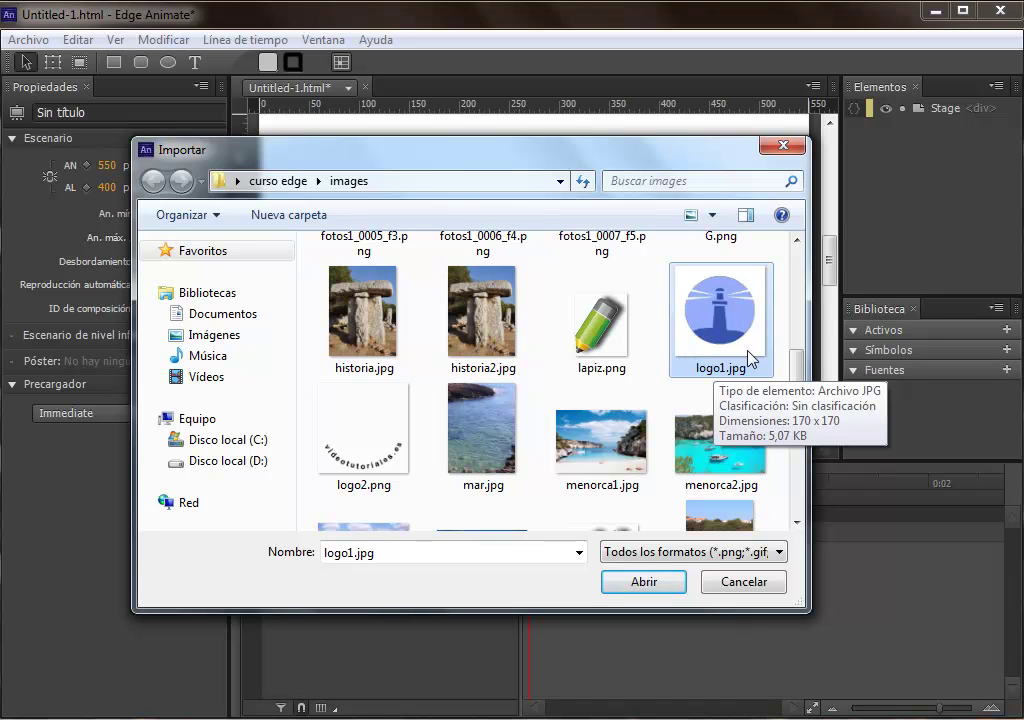
left_click(366, 457)
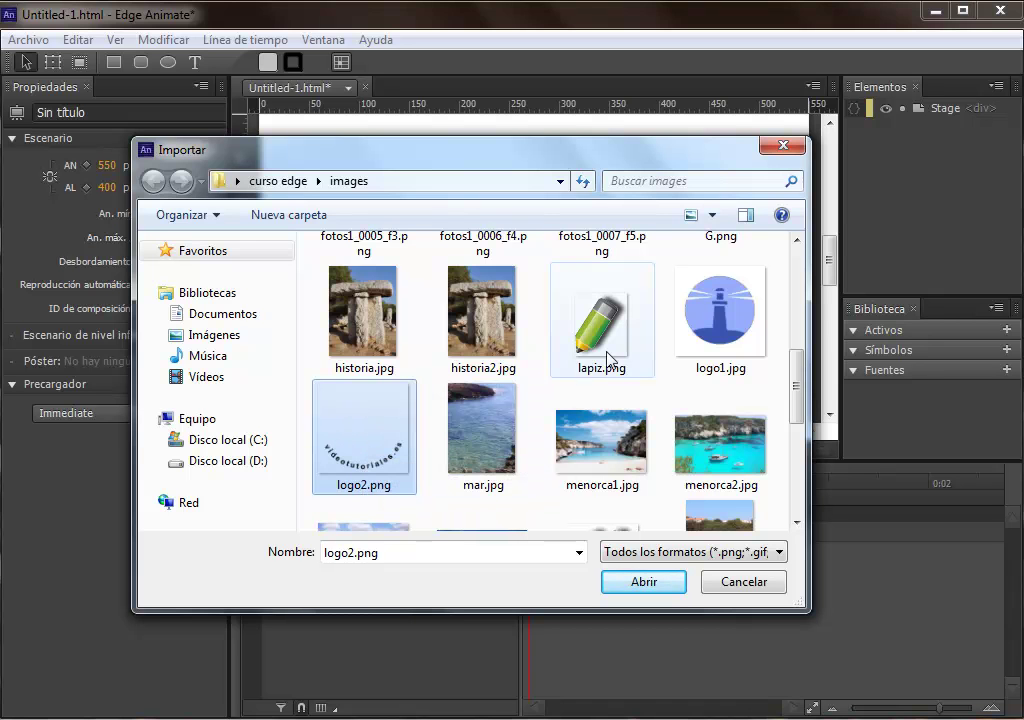
left_click(716, 316, "ctrl")
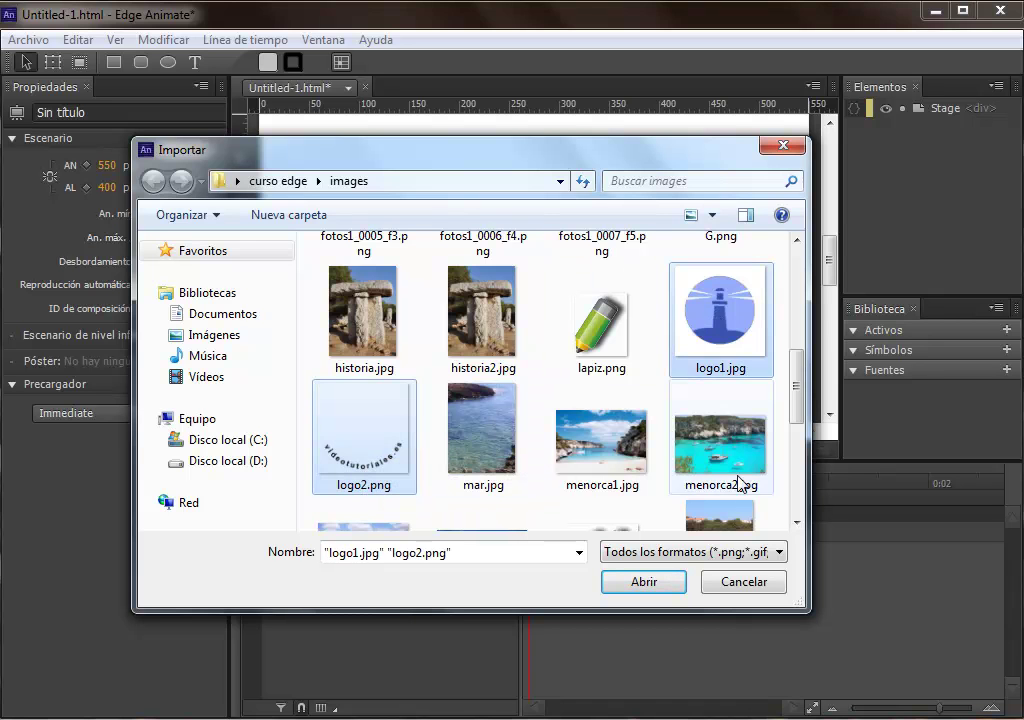
left_click(644, 582)
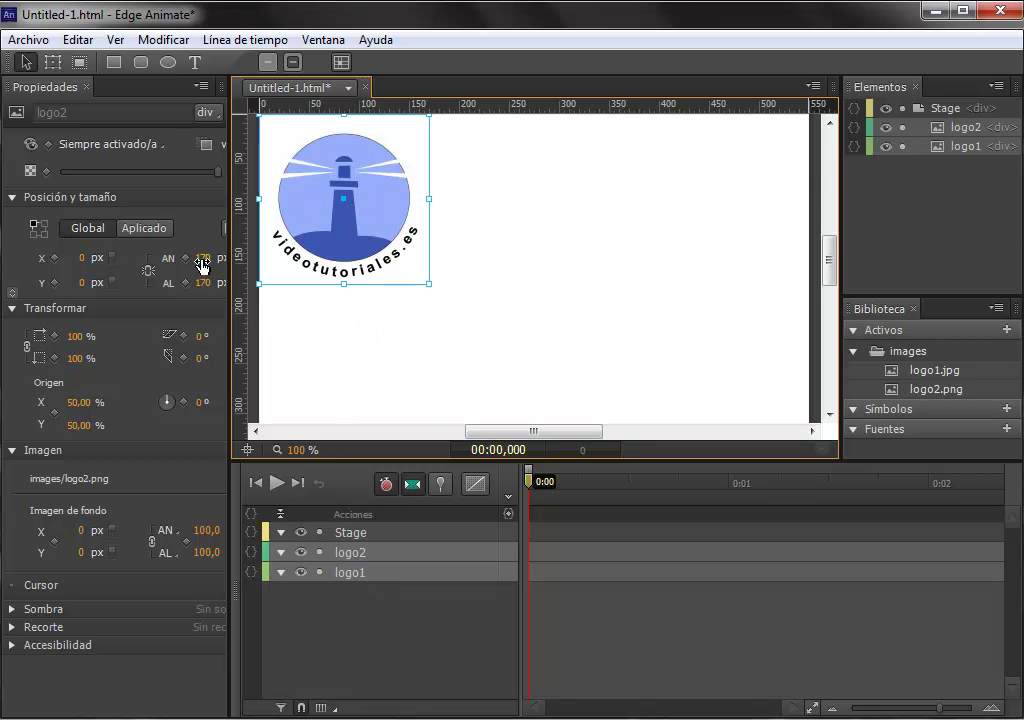
Step: Set the stage's width and height to 170 px each
left_click(337, 333)
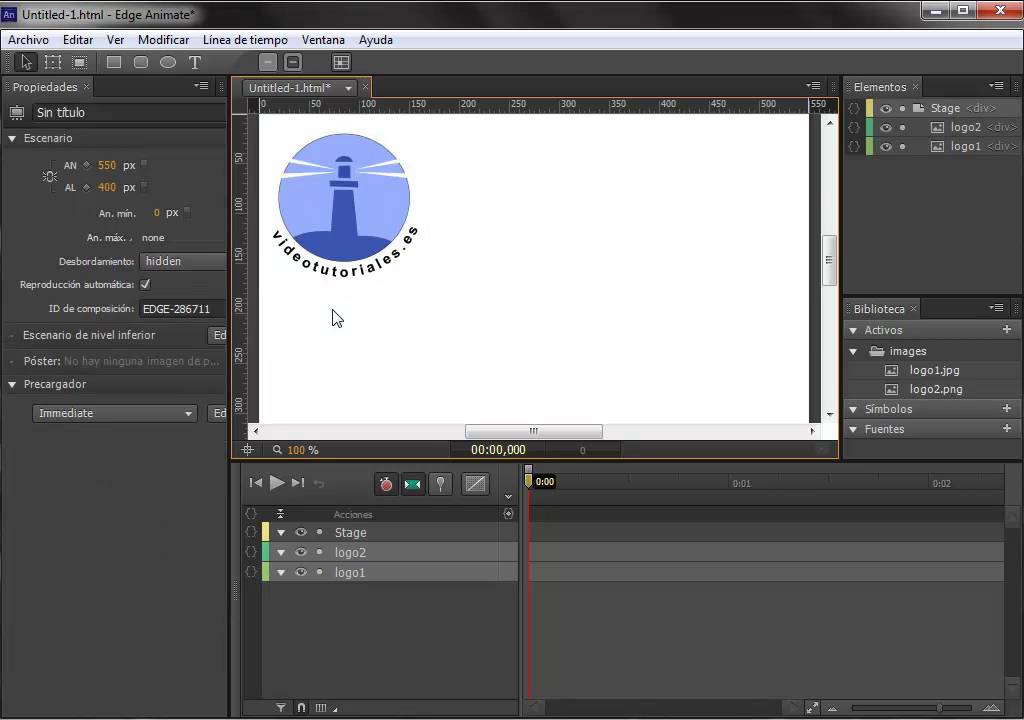
left_click(107, 165)
type("170")
left_click(106, 188)
type("17")
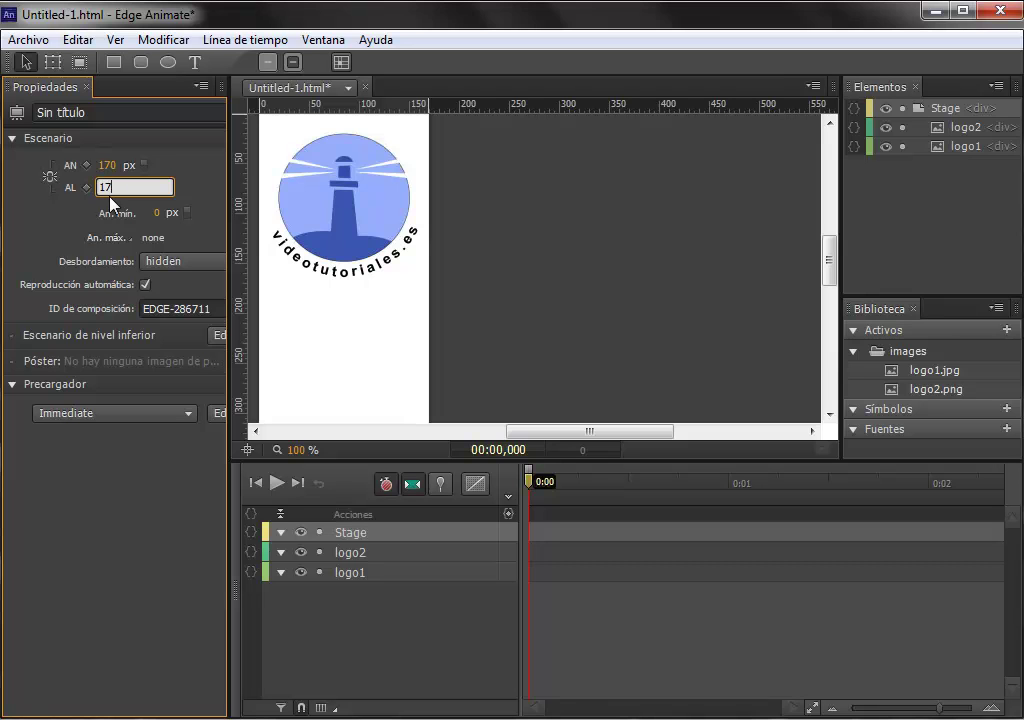
key("Return")
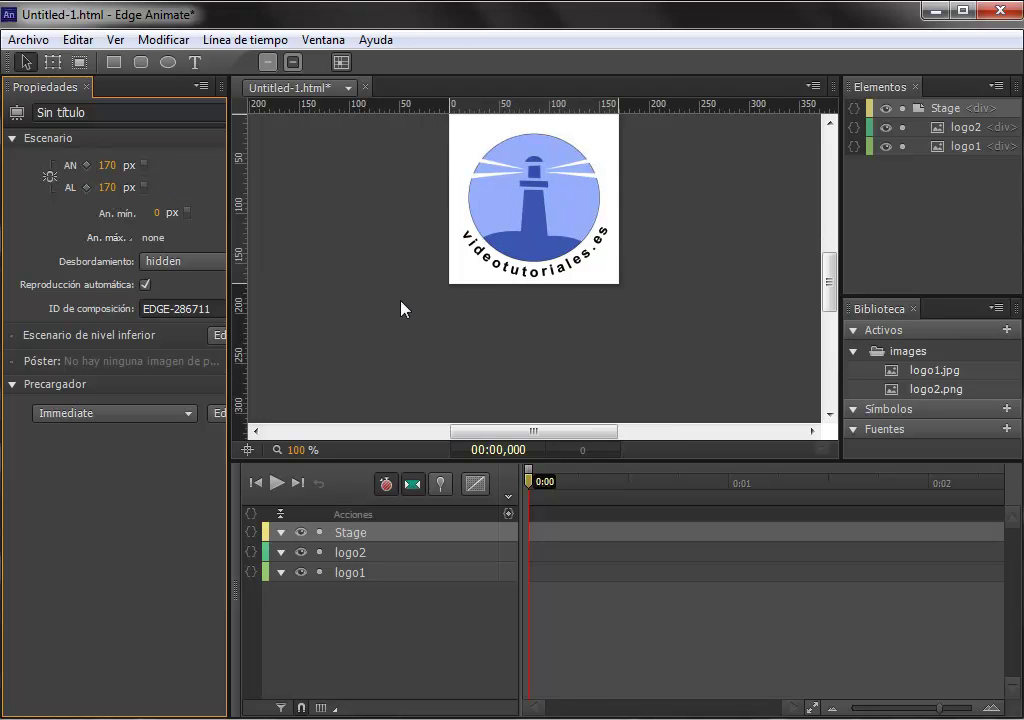
scroll(827, 290, "up", 1)
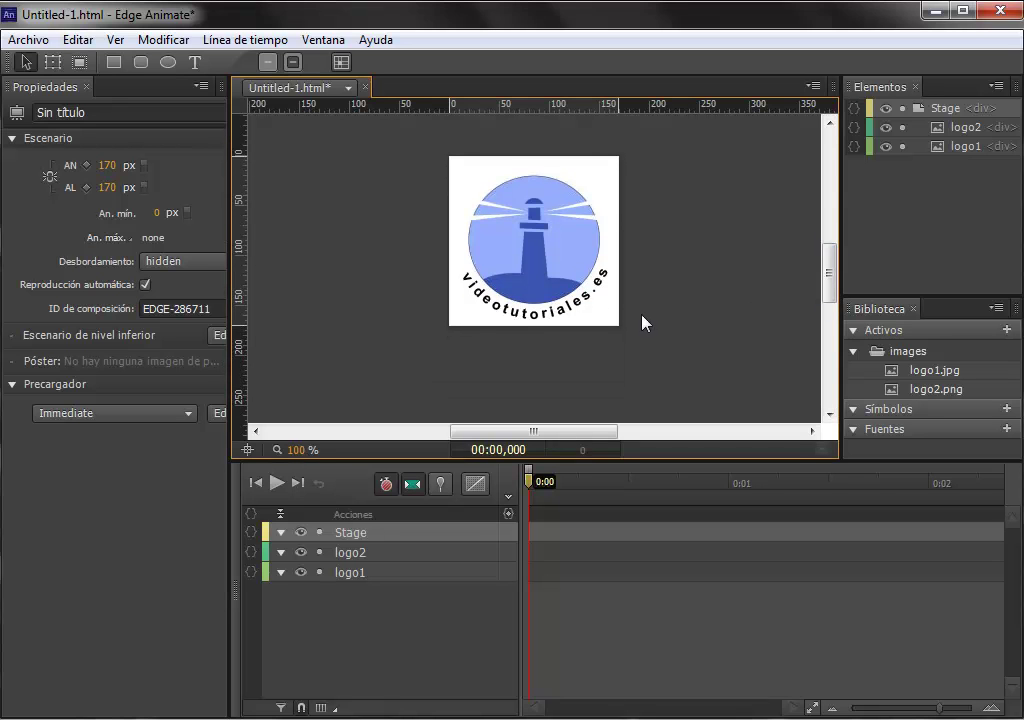
Step: Rotate the logo2 text image to 90° with the Transform tool and add a rotation keyframe at 0:00
left_click(568, 305)
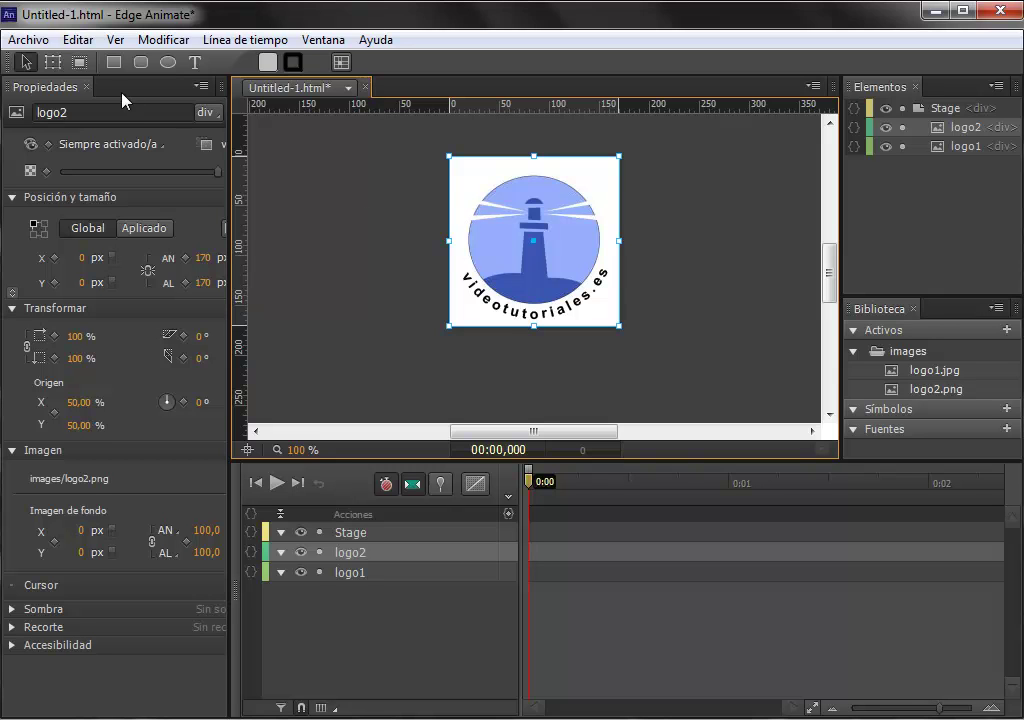
left_click(52, 63)
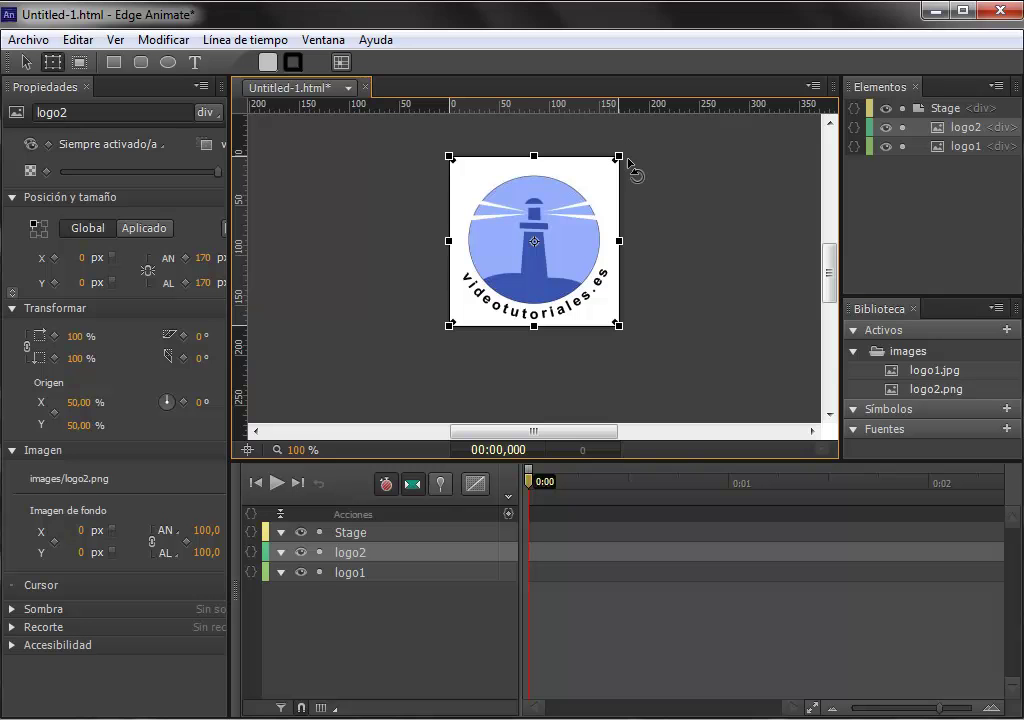
left_click_drag(627, 162, 616, 335)
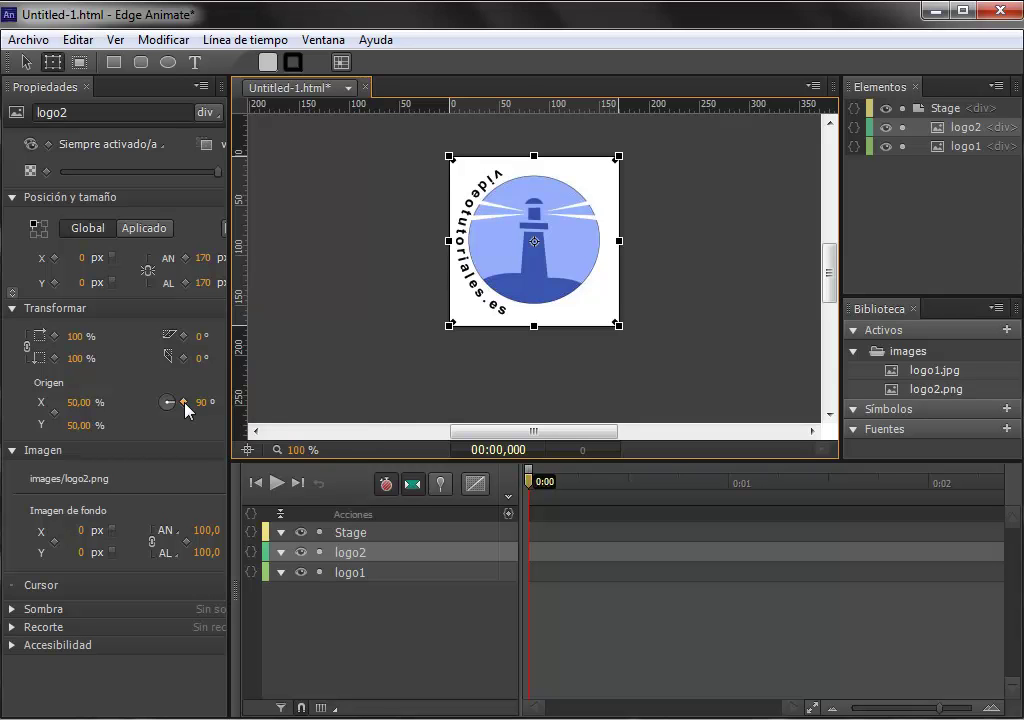
left_click(184, 403)
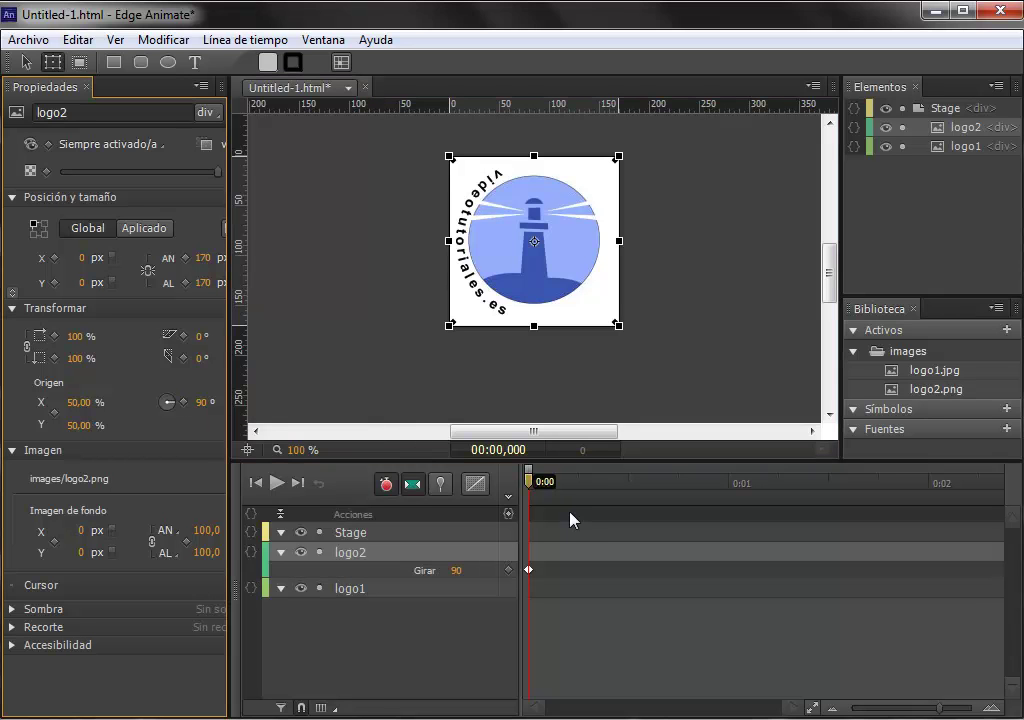
Step: Animate logo2's rotation to -90° at 0:02 and back to 90° at 0:04
left_click_drag(533, 503, 935, 492)
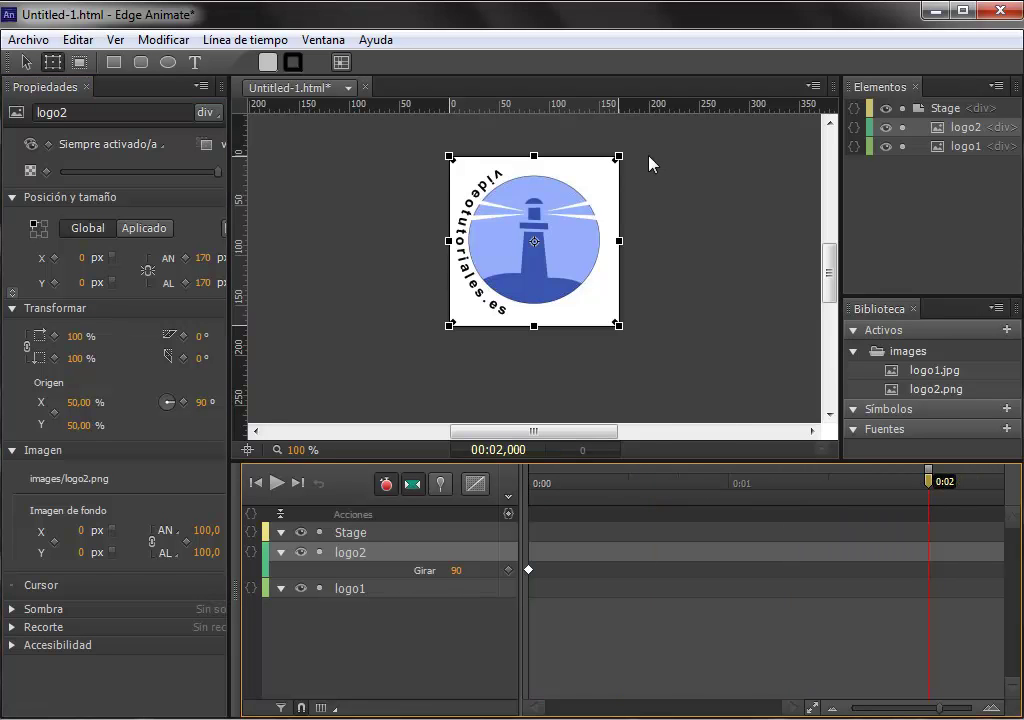
left_click_drag(625, 160, 448, 327)
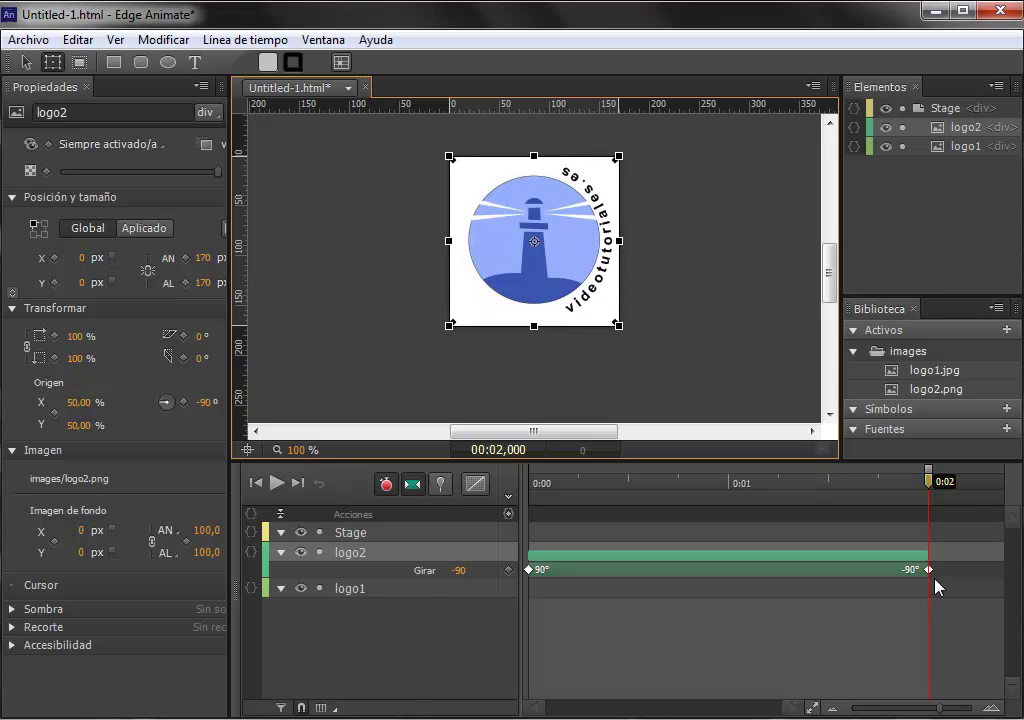
left_click_drag(928, 487, 955, 490)
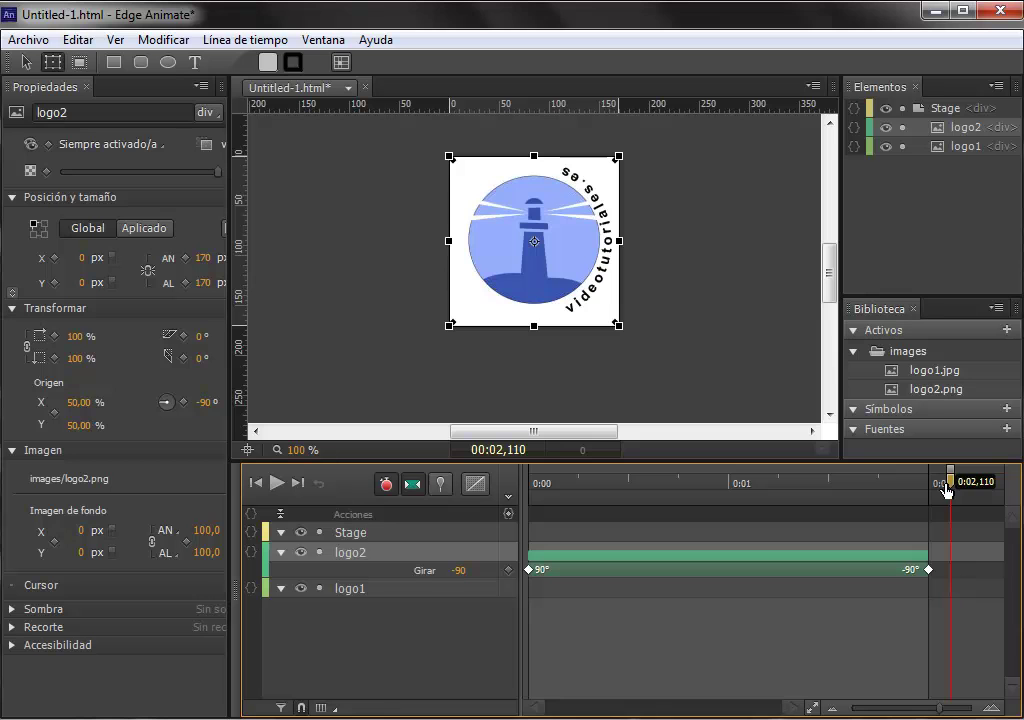
left_click_drag(963, 490, 907, 508)
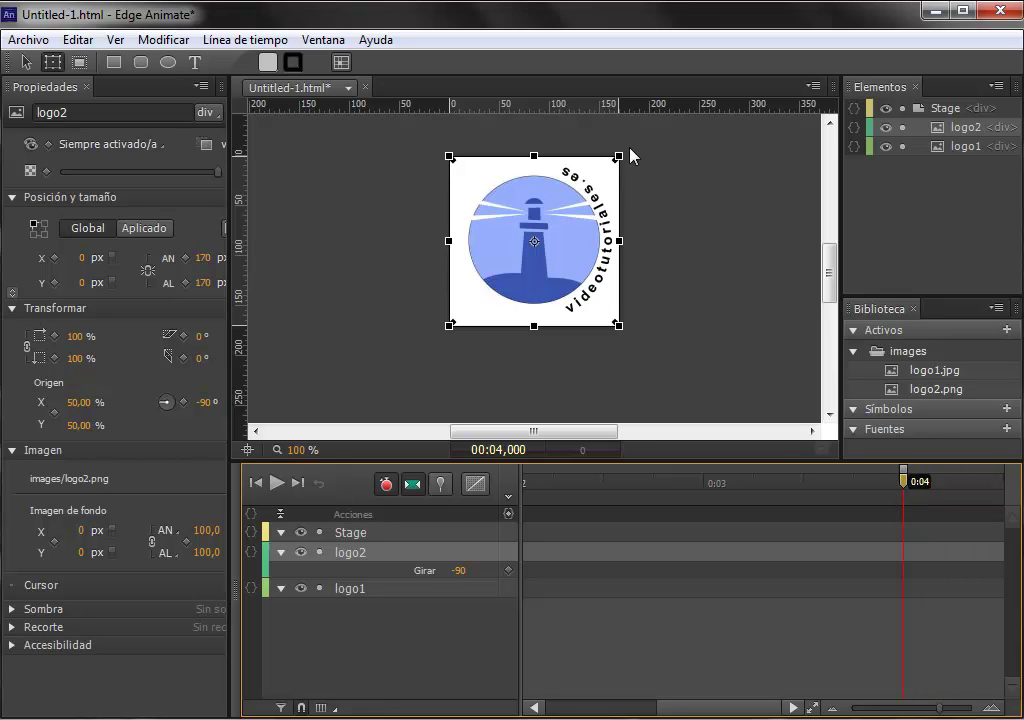
left_click_drag(645, 183, 449, 333)
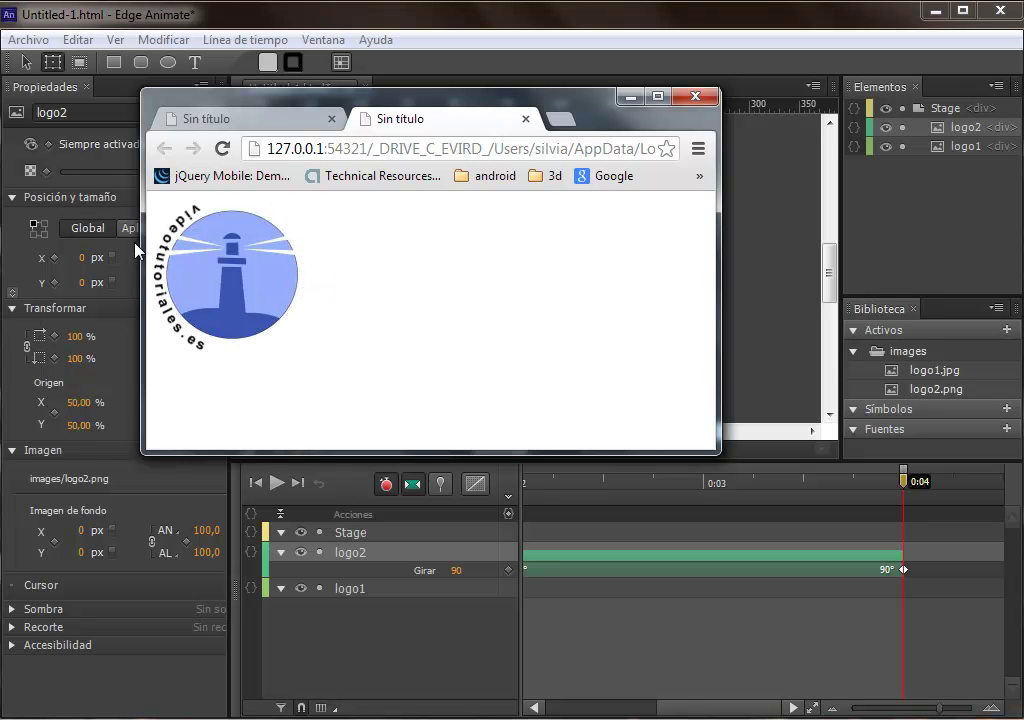
Step: Replay the new and old logo previews in the browser, close the old one, and return to Edge Animate
left_click(222, 148)
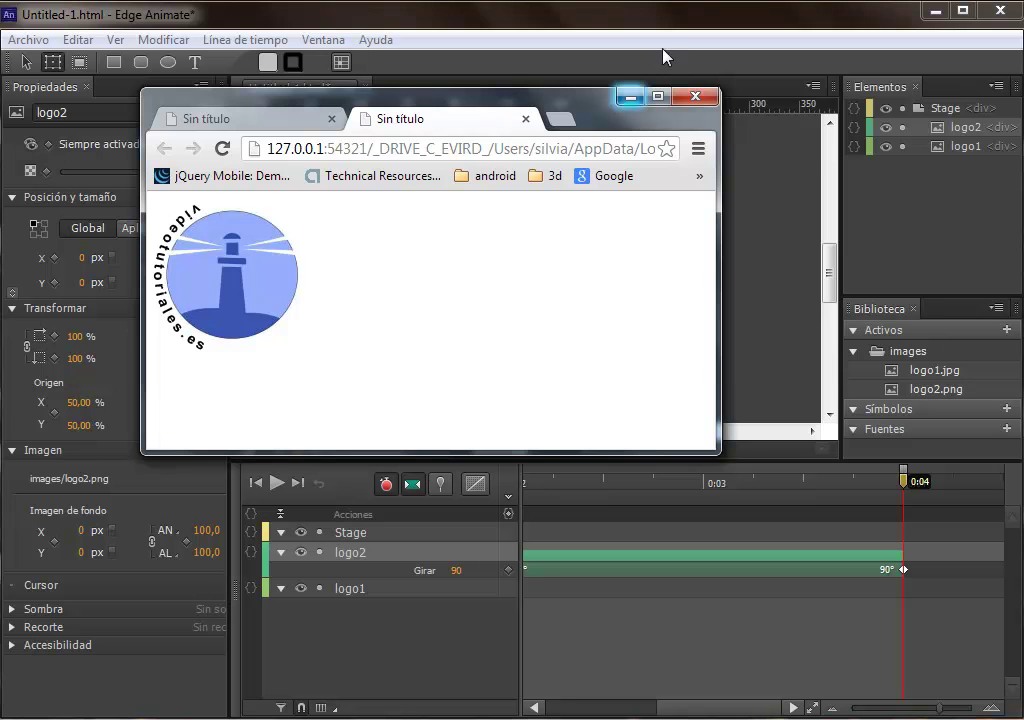
left_click(245, 119)
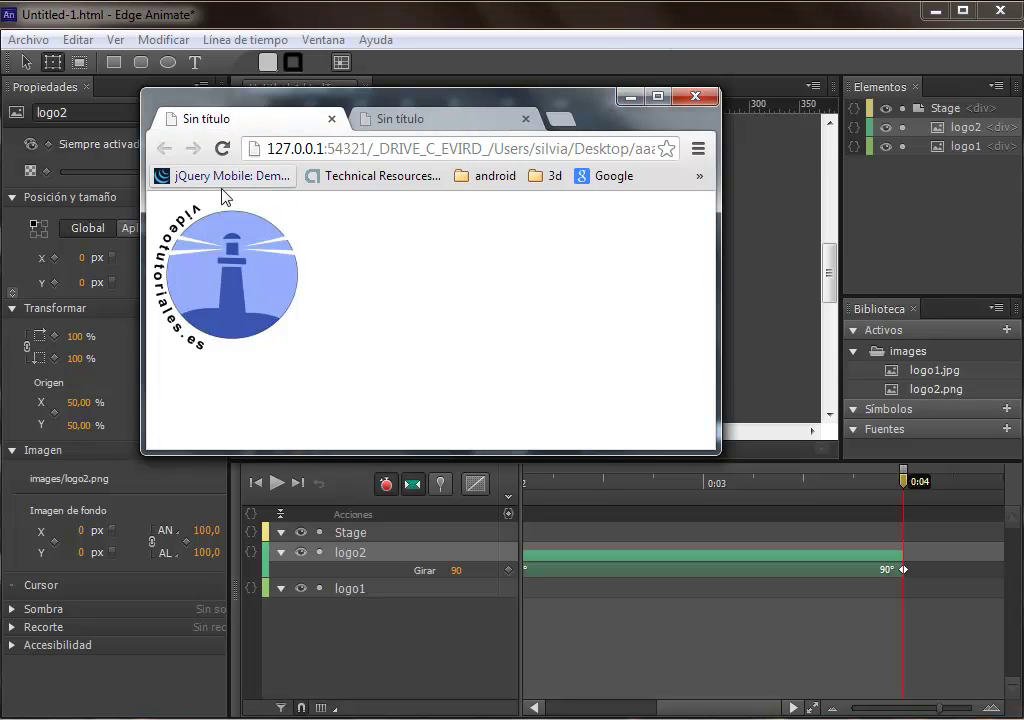
left_click(222, 150)
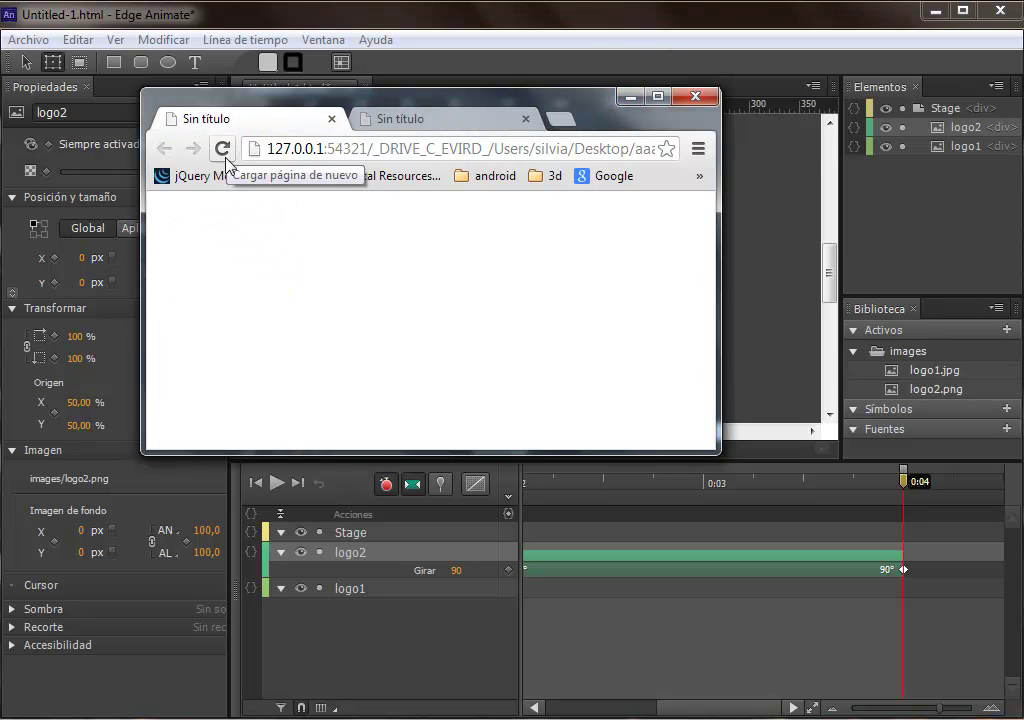
left_click(332, 119)
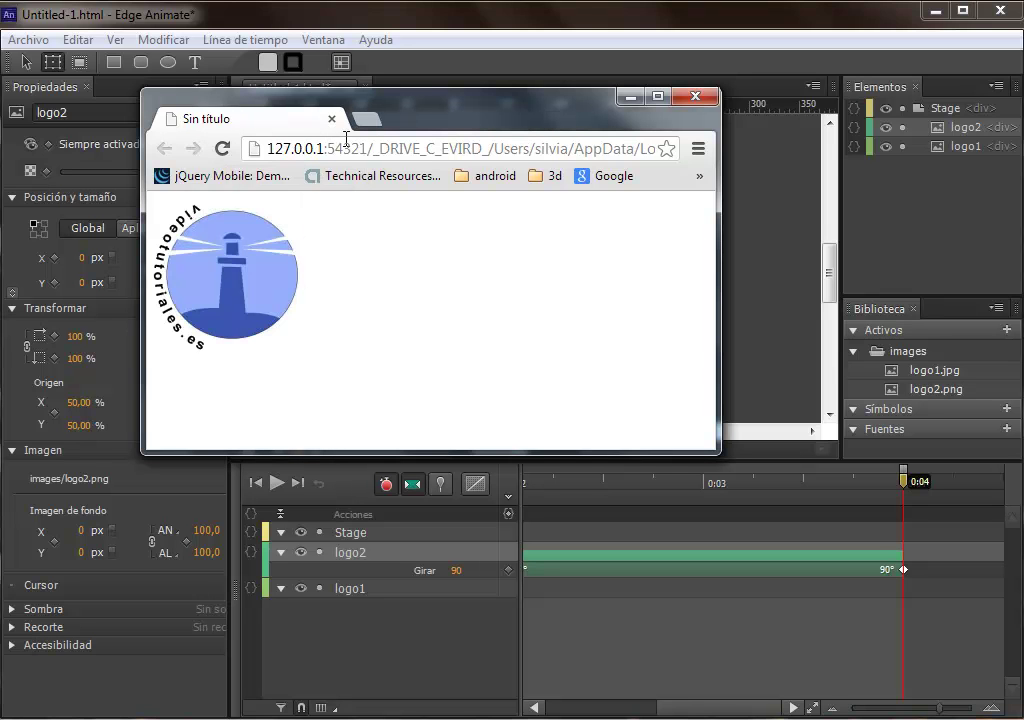
left_click_drag(398, 150, 601, 149)
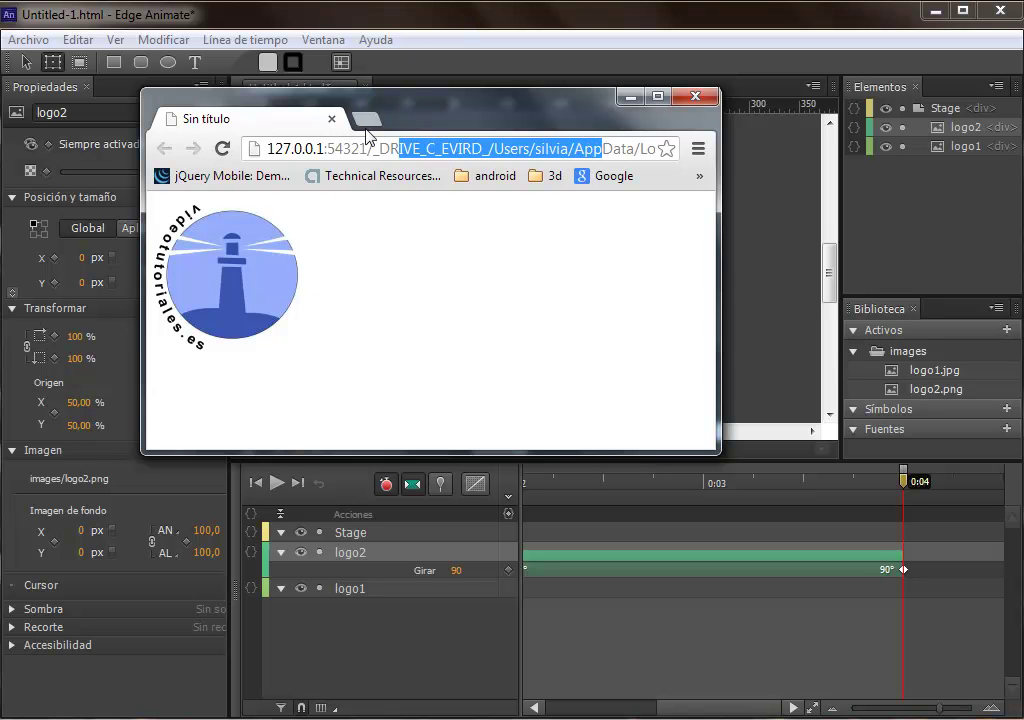
left_click(224, 153)
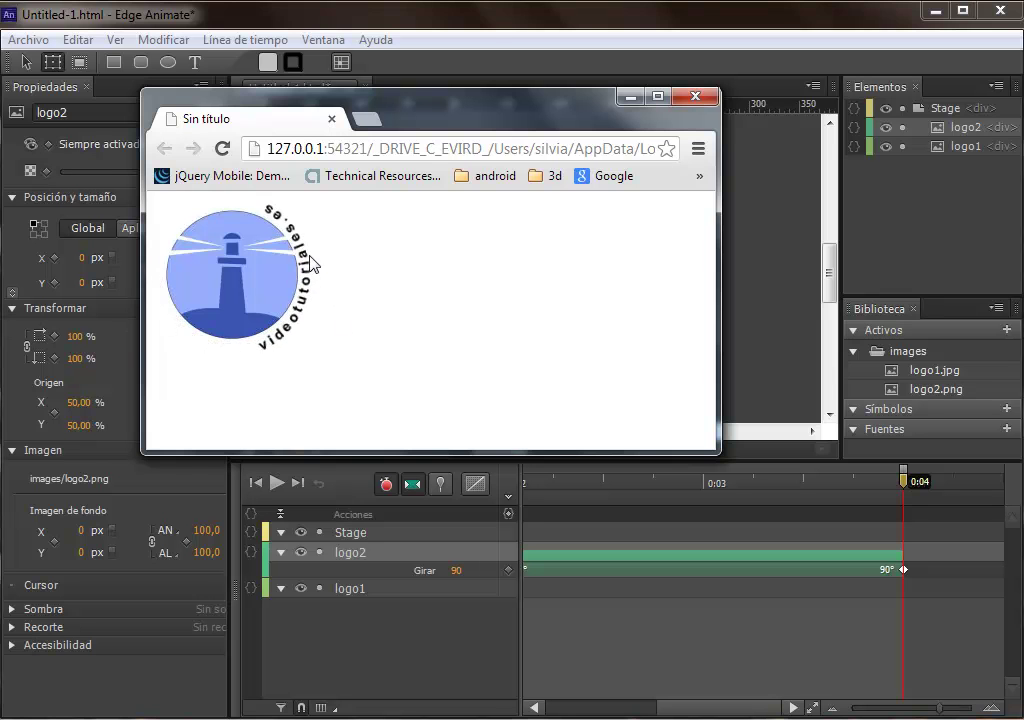
left_click(486, 35)
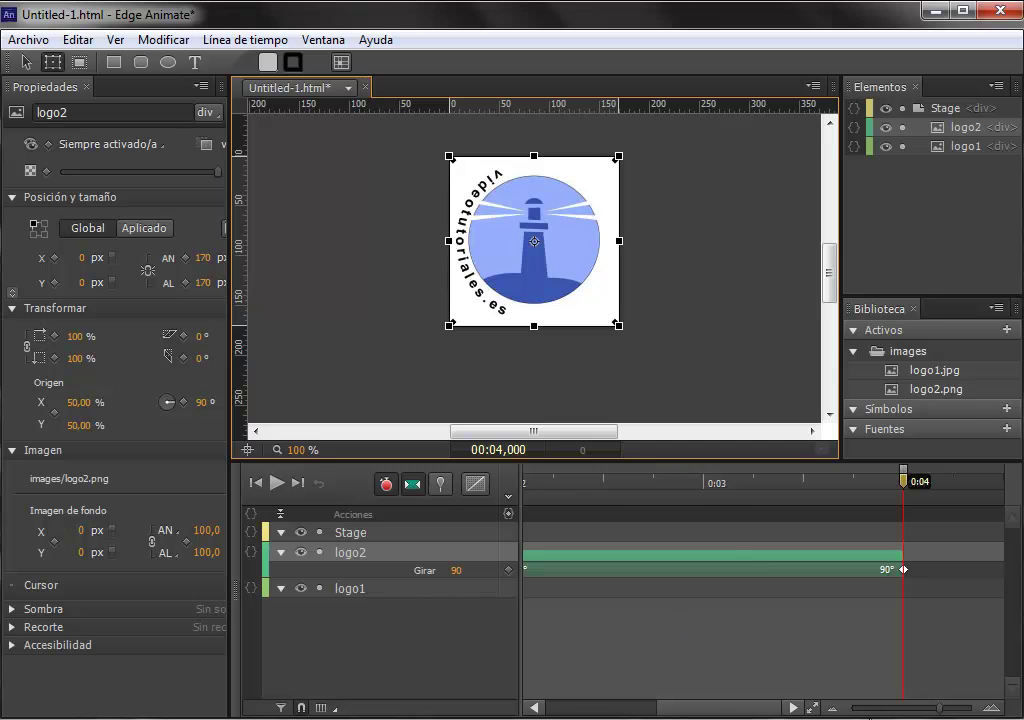
Step: Apply Cubic Acel./Desac. easing to logo2's first rotation transition, between 0:00 and 0:02
left_click(937, 711)
left_click_drag(748, 712, 702, 713)
left_click_drag(930, 712, 920, 712)
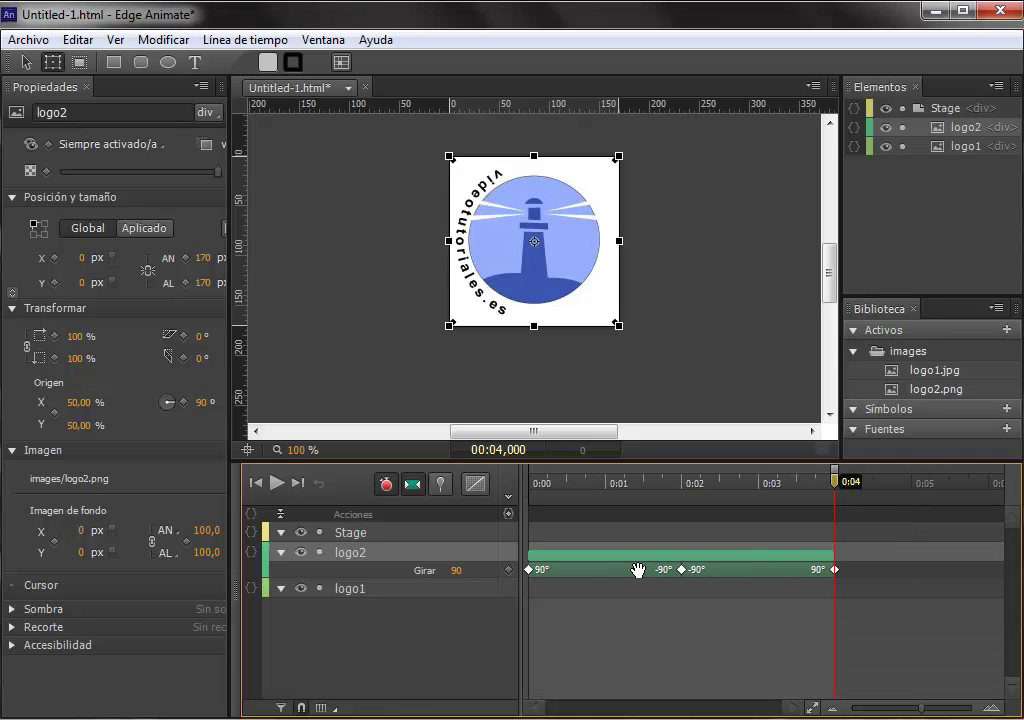
left_click(603, 567)
left_click_drag(832, 484, 640, 516)
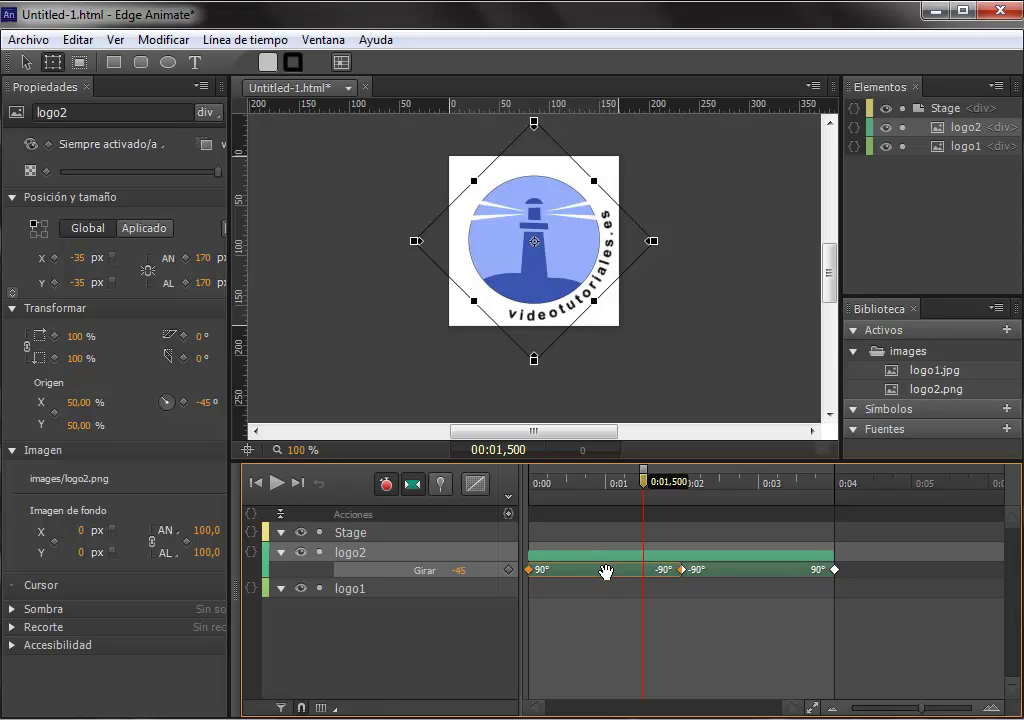
left_click(484, 485)
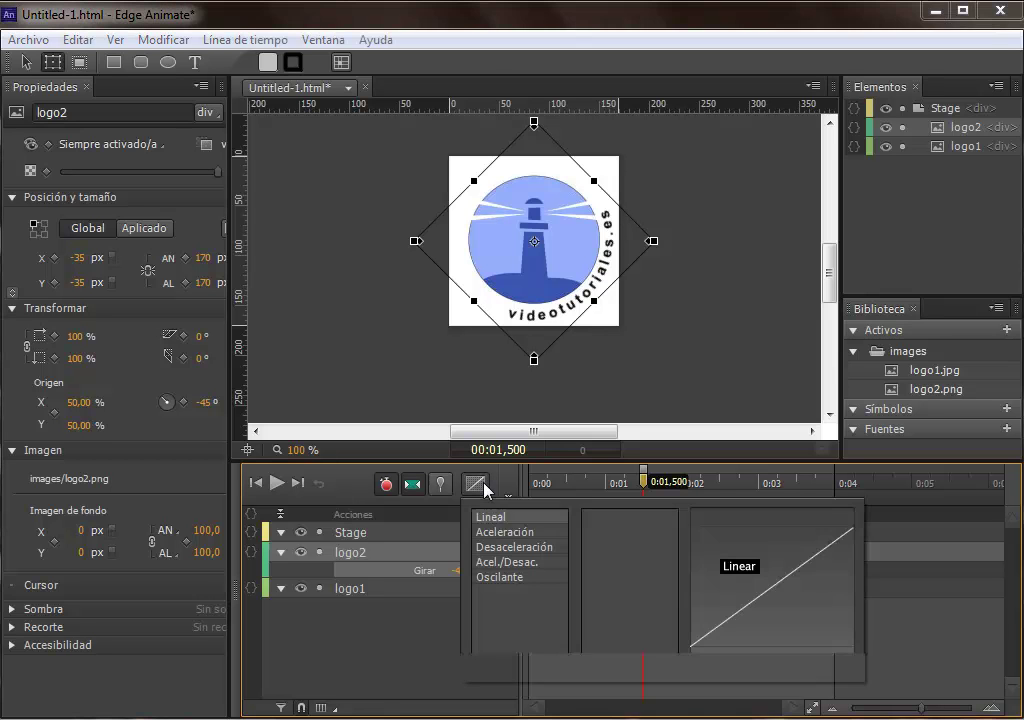
left_click(513, 566)
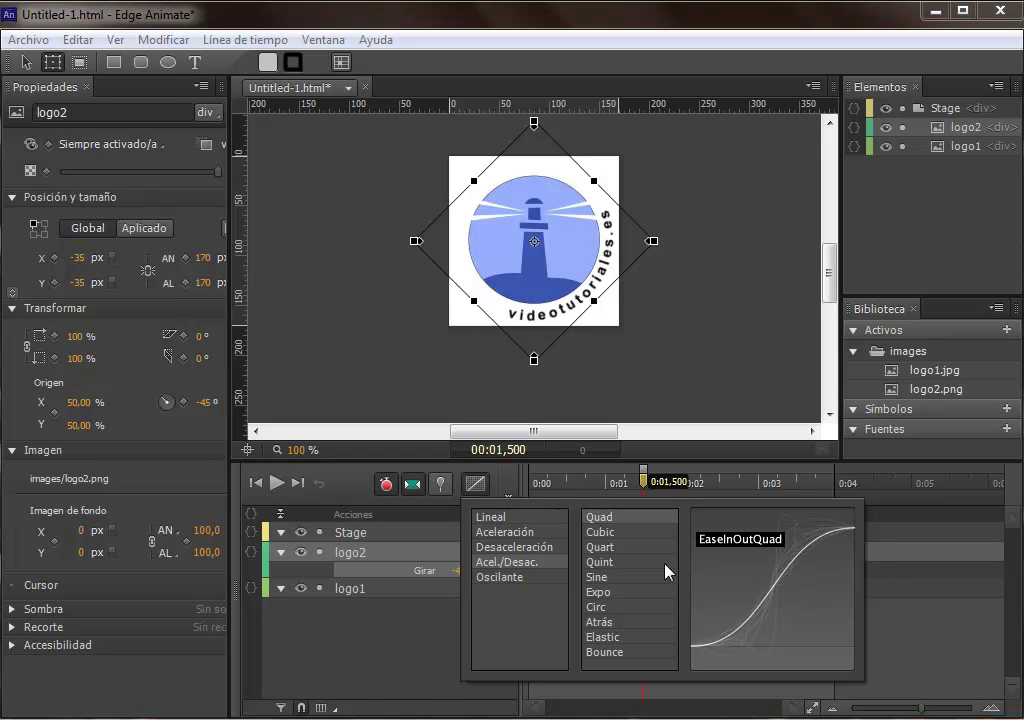
left_click(601, 532)
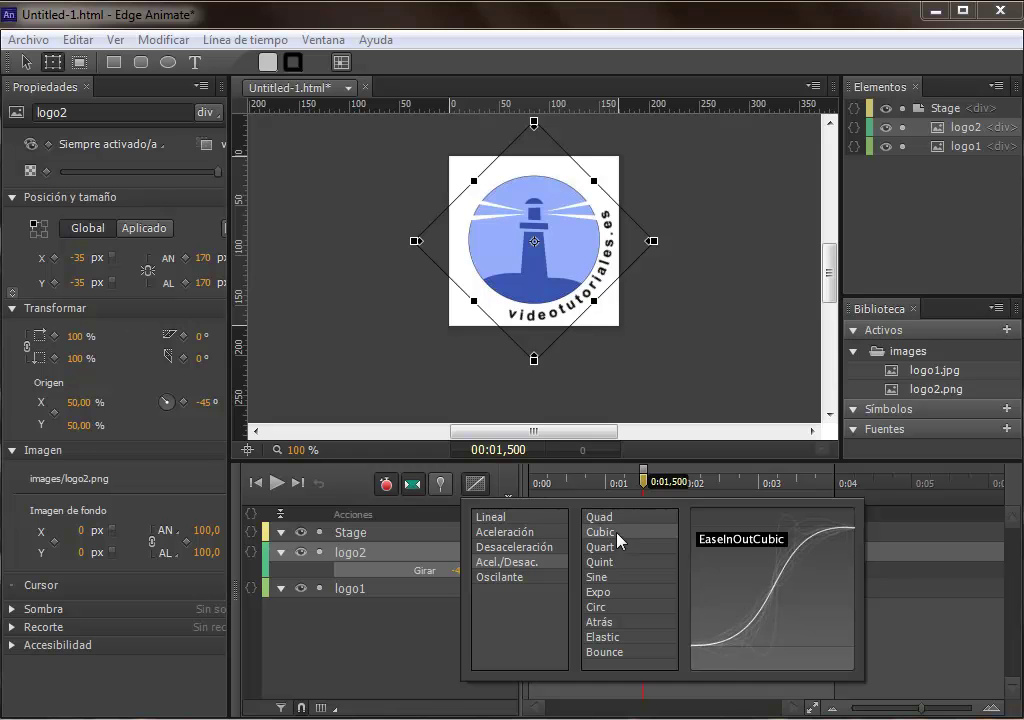
Step: Set Quart Acel./Desac. easing on both of logo2's rotation transitions, from 0:00 to 0:02 and from 0:02 to 0:04
left_click(620, 550)
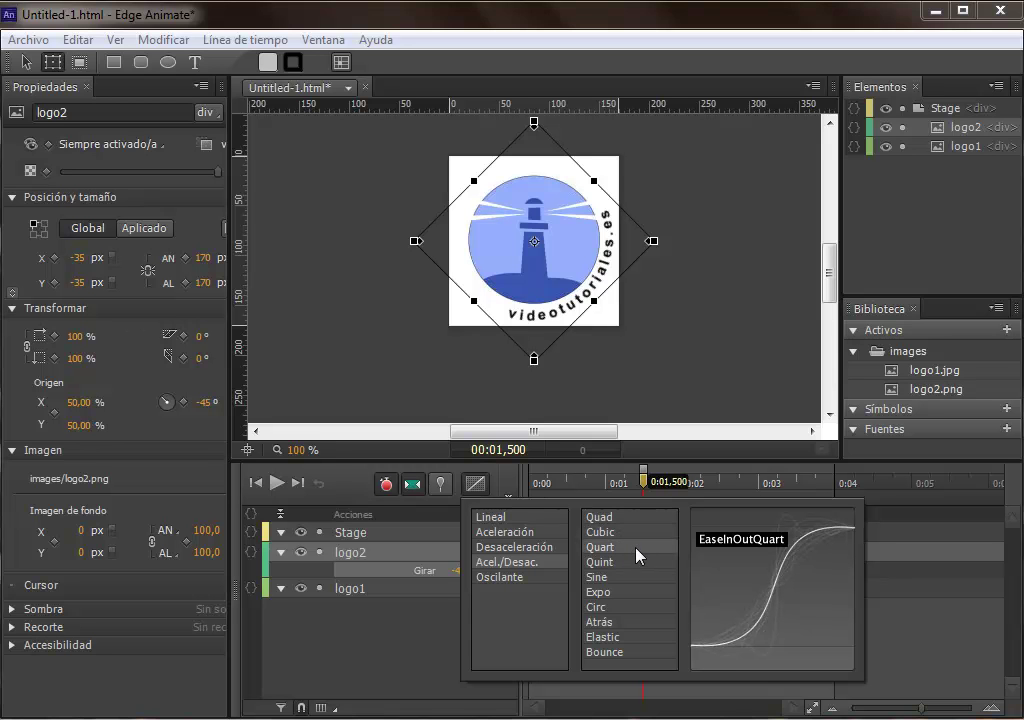
left_click(652, 392)
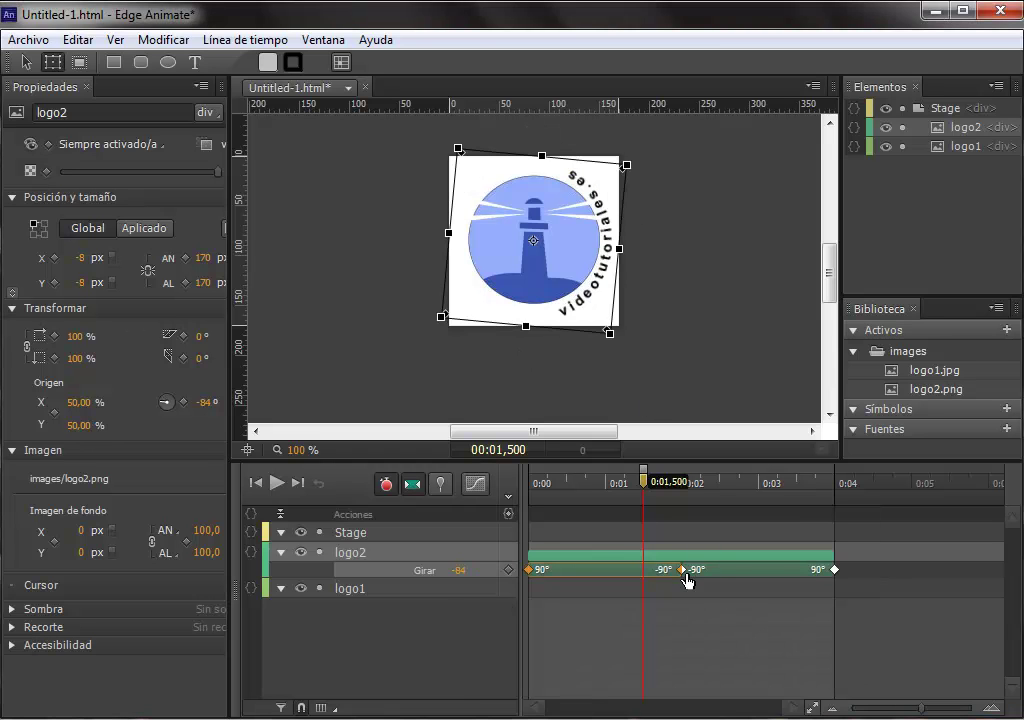
left_click(738, 569)
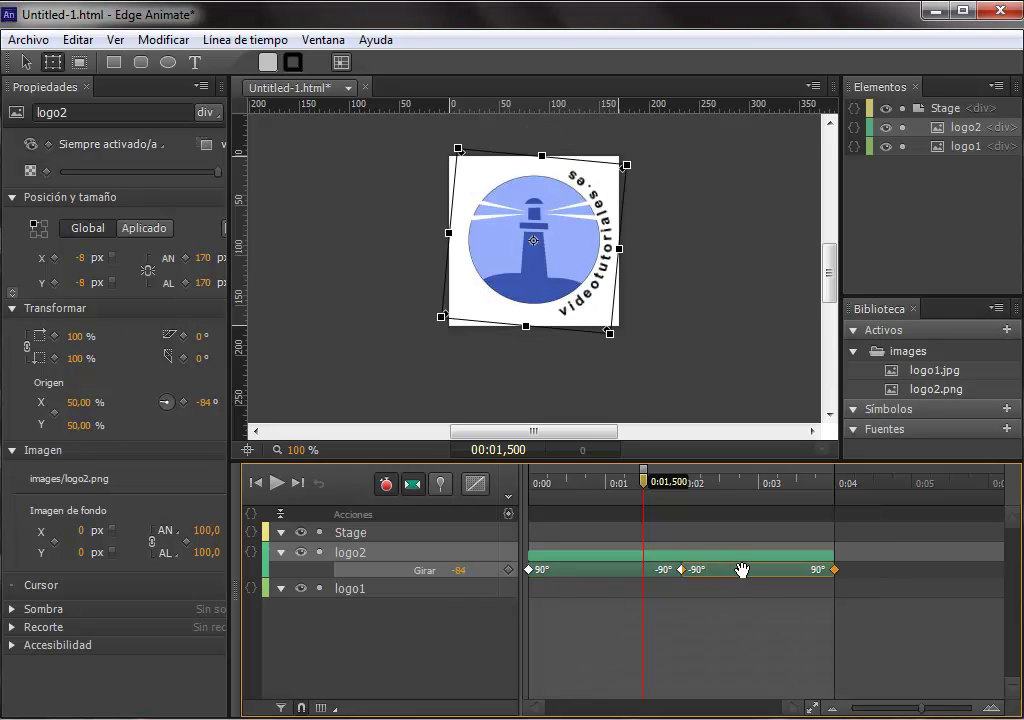
left_click(475, 483)
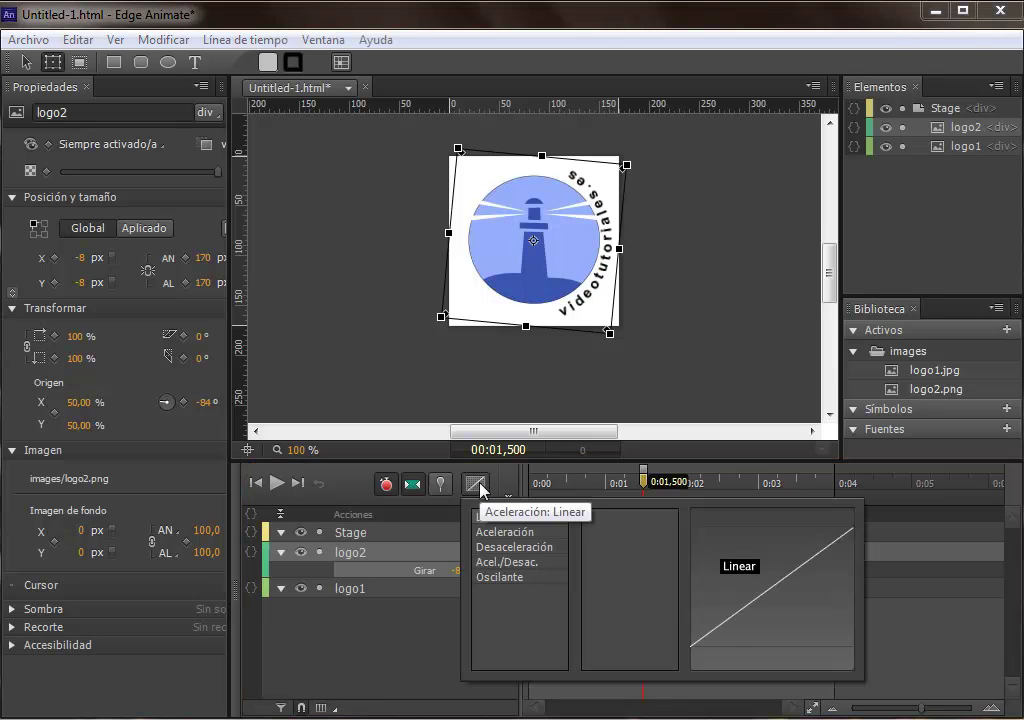
left_click(522, 563)
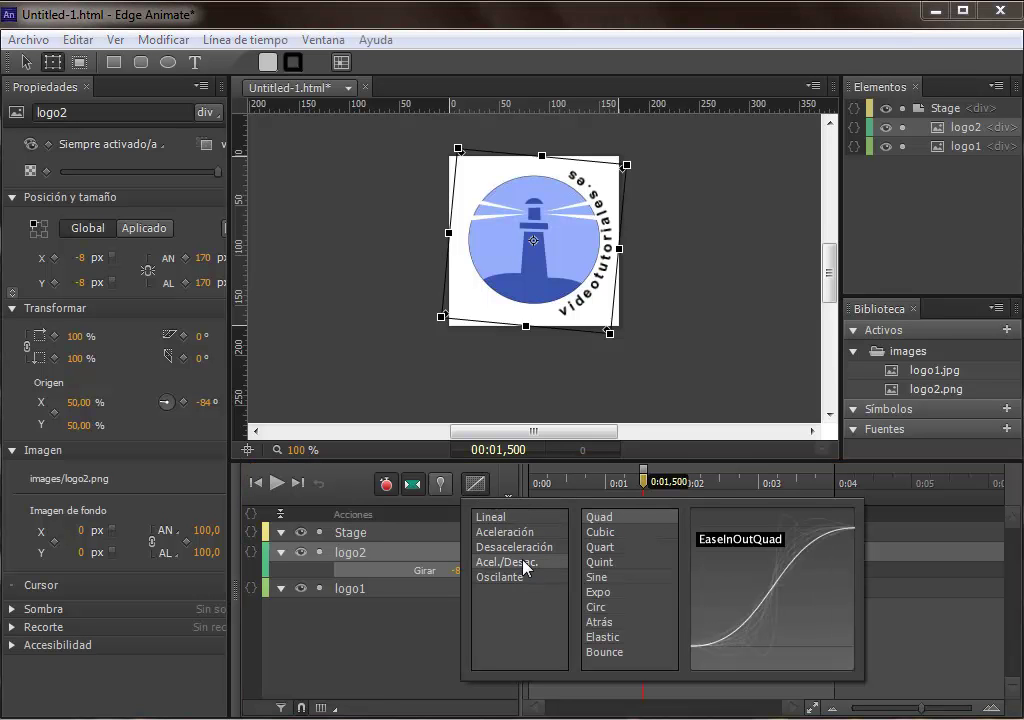
left_click(610, 549)
left_click(701, 353)
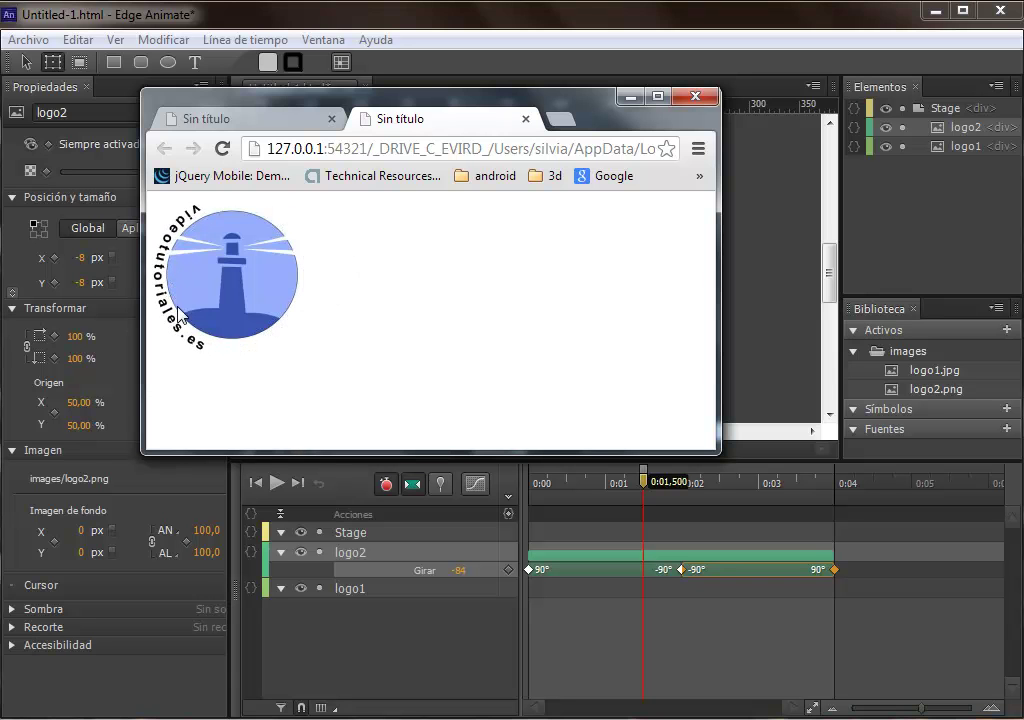
Step: Replay the eased logo animation in the browser, preview it again from Edge Animate, and return to Edge Animate
left_click(222, 148)
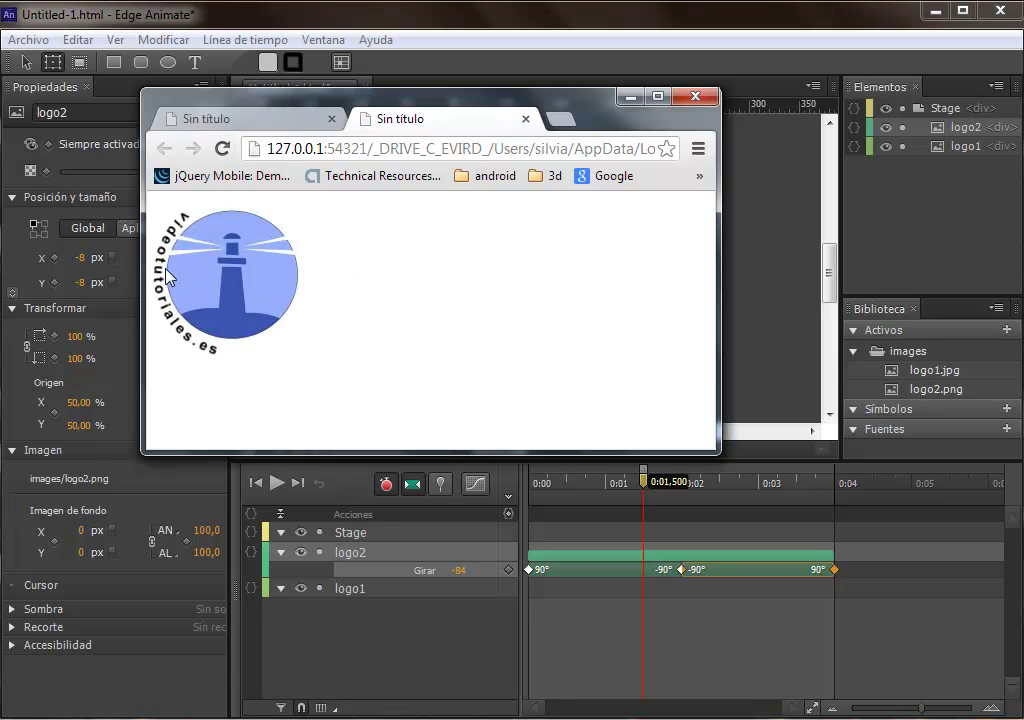
left_click_drag(567, 114, 827, 99)
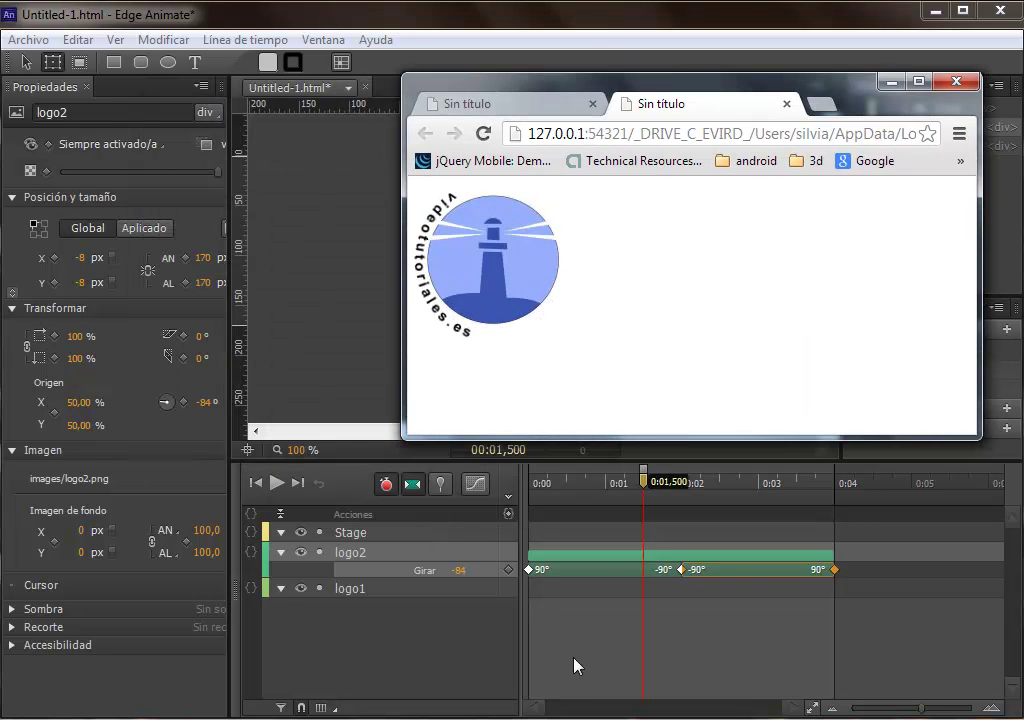
left_click(475, 483)
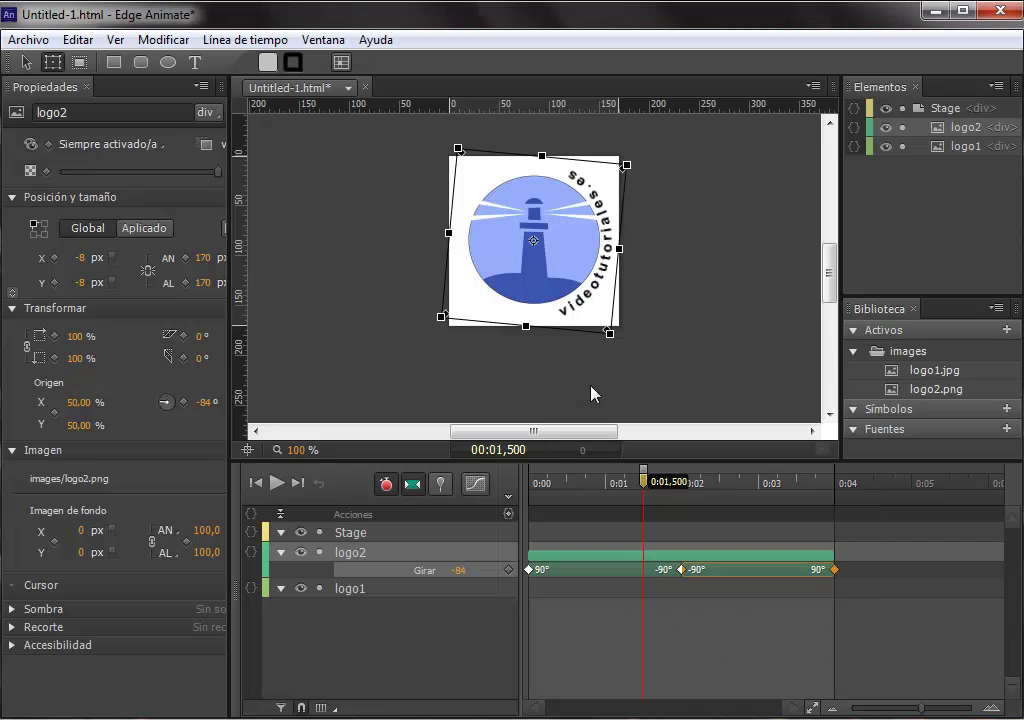
key("ctrl+Return")
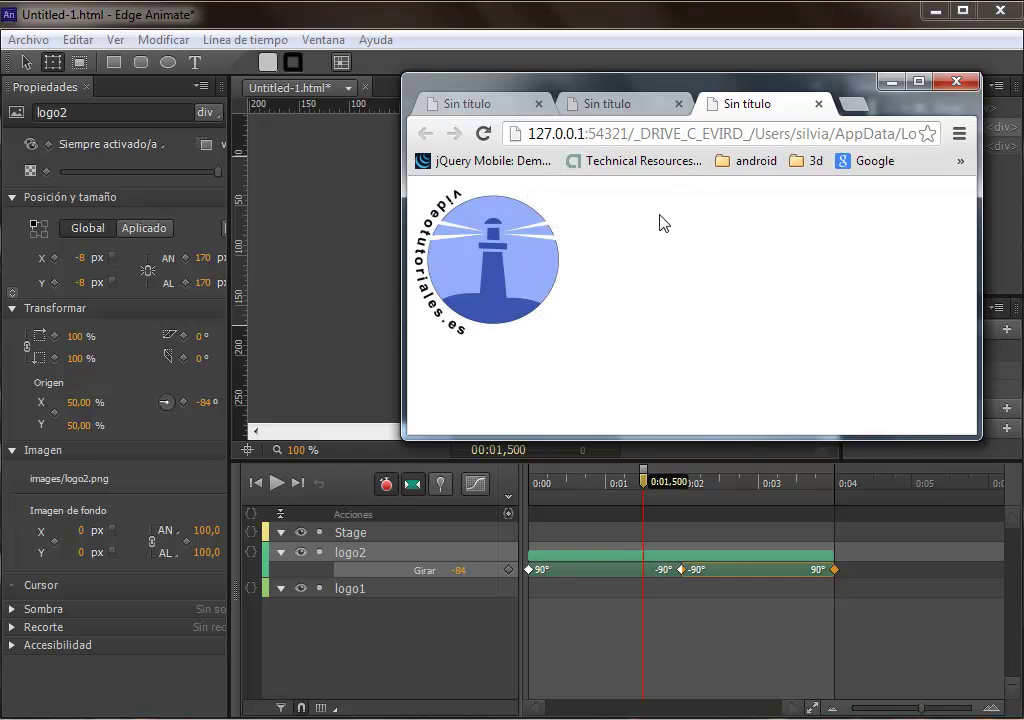
left_click(633, 17)
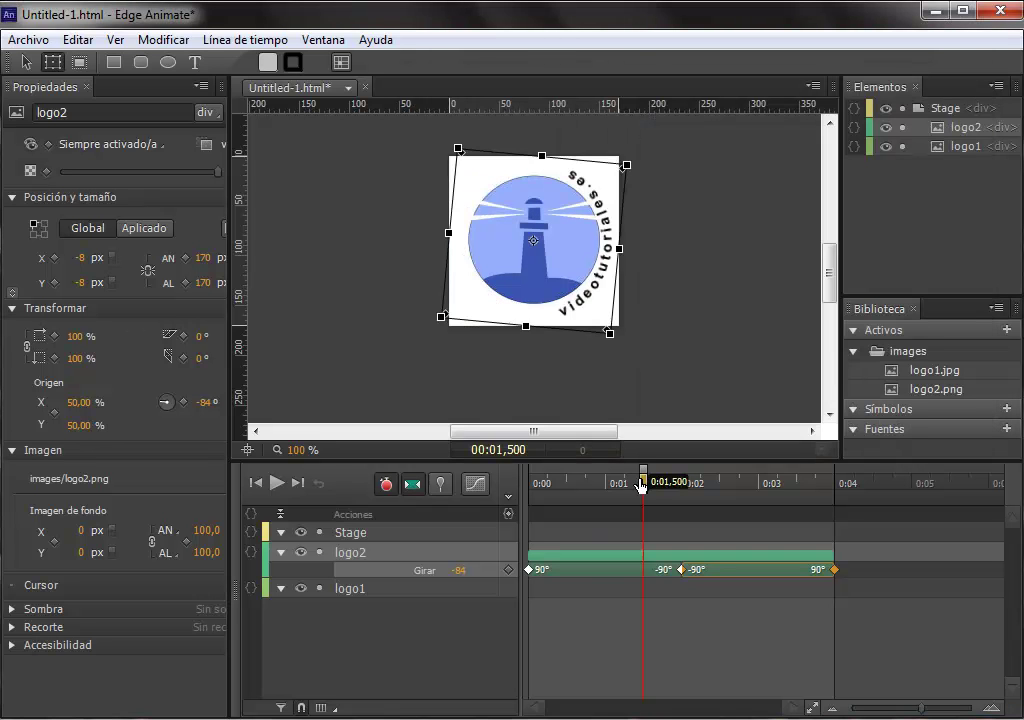